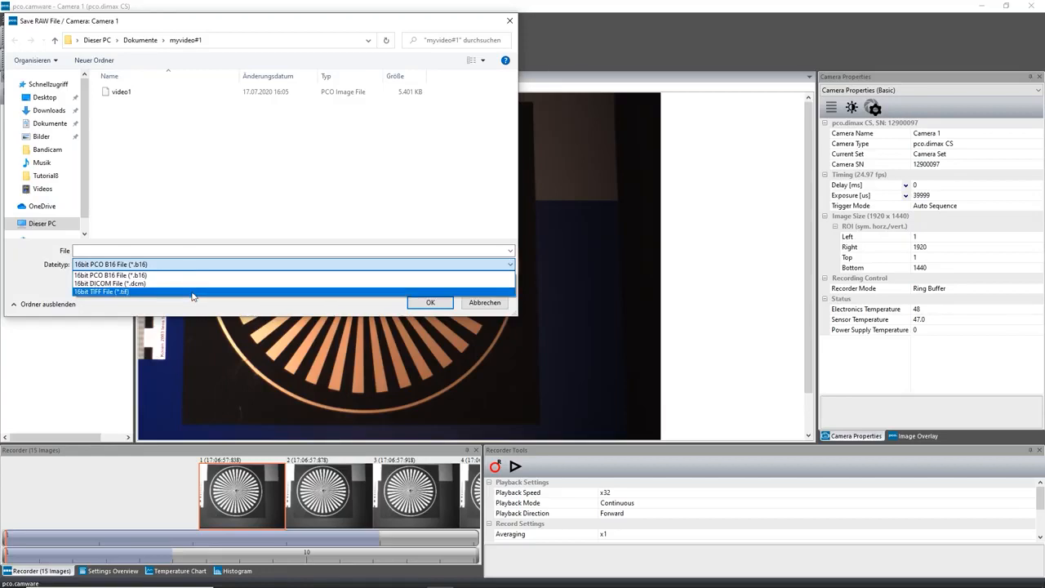
Leave the raw file save without saving and review the file types and Save all cameras option for exporting a file
click(475, 304)
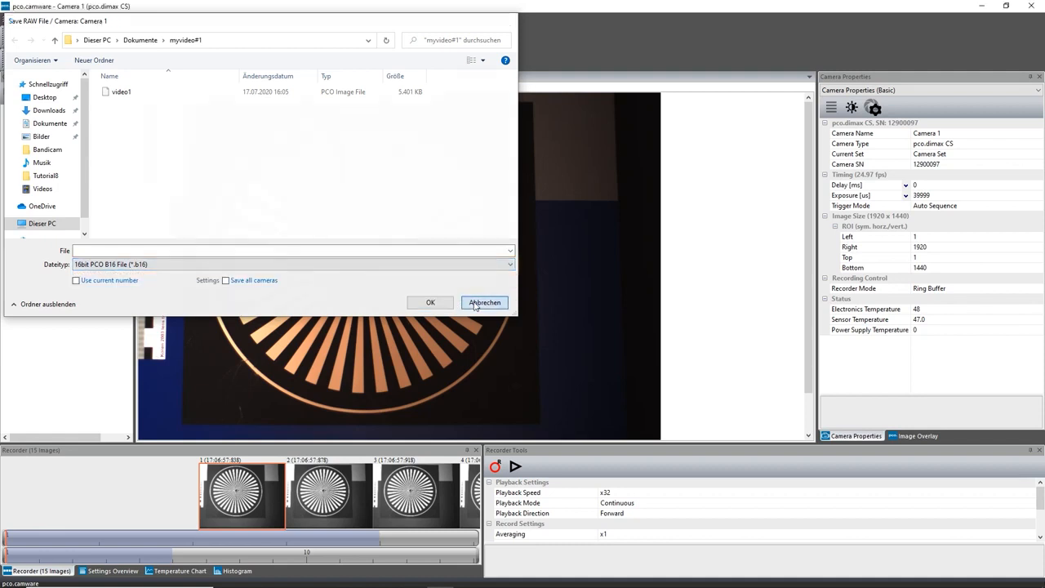
click(474, 304)
click(14, 19)
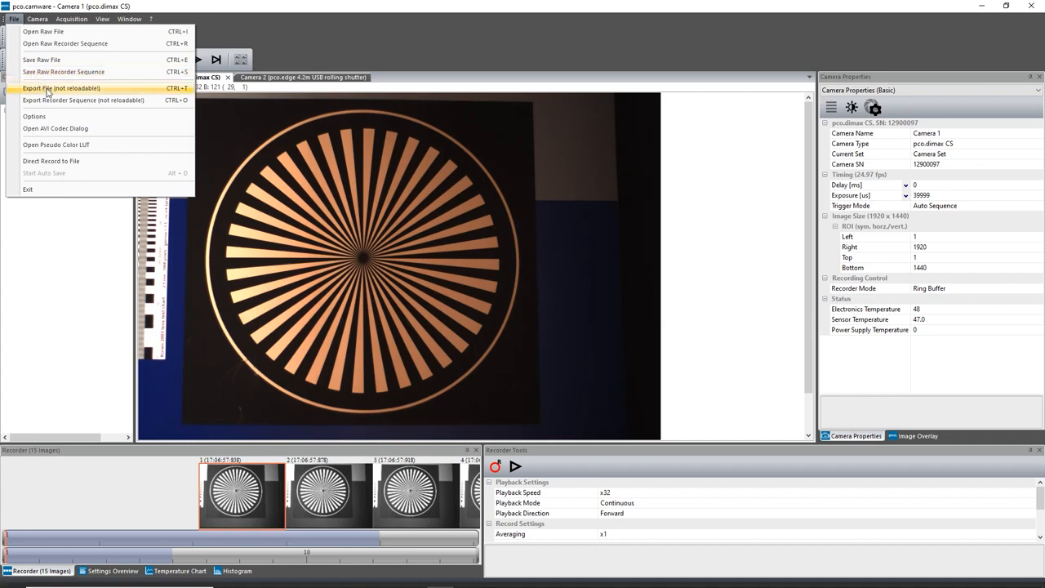
click(47, 90)
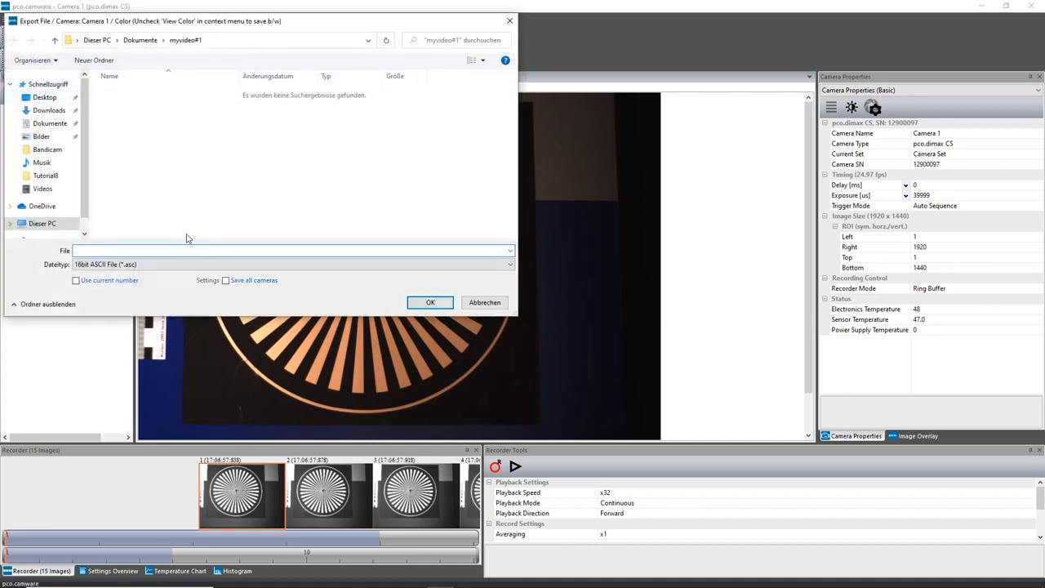
click(193, 265)
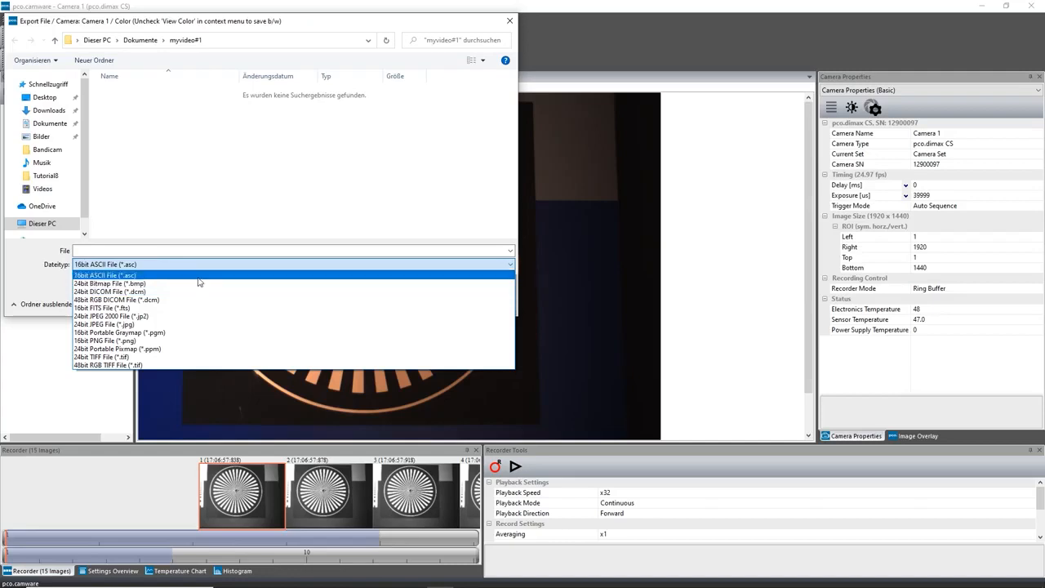
click(64, 282)
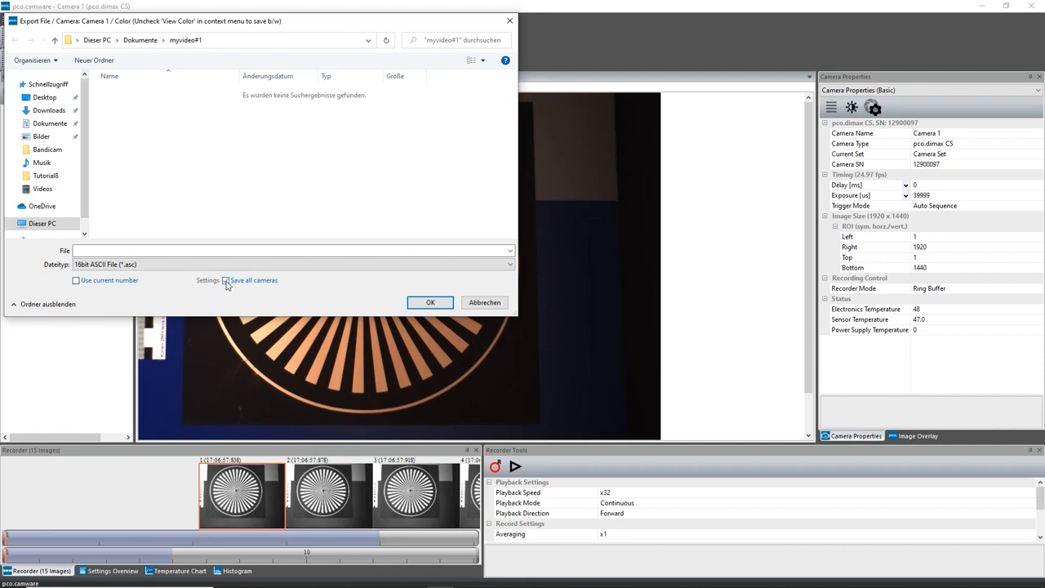
click(226, 280)
click(484, 303)
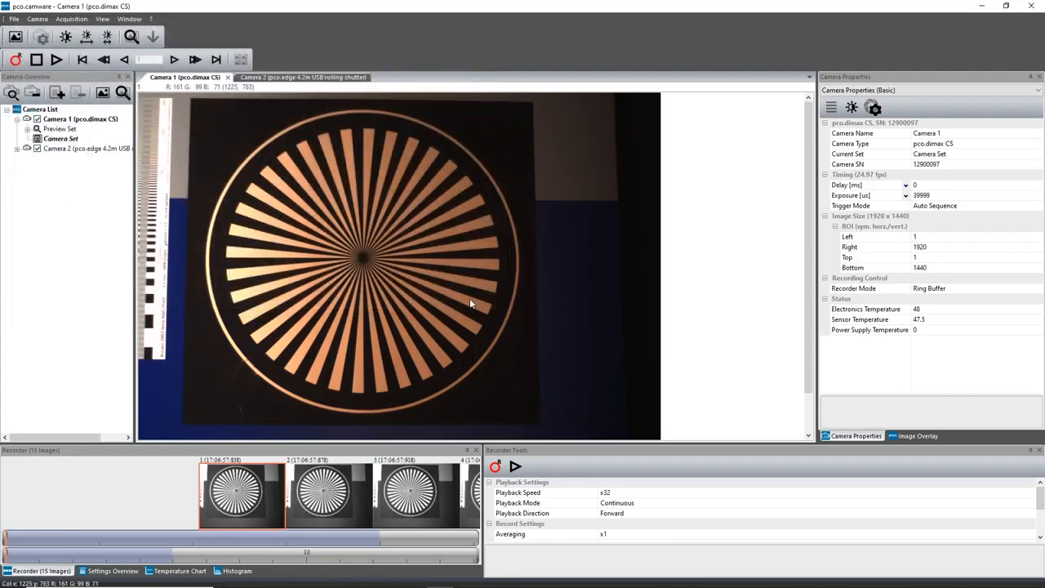
Try a raw recorder sequence save with start image 5, stop image 100 and an image step of 10
click(15, 20)
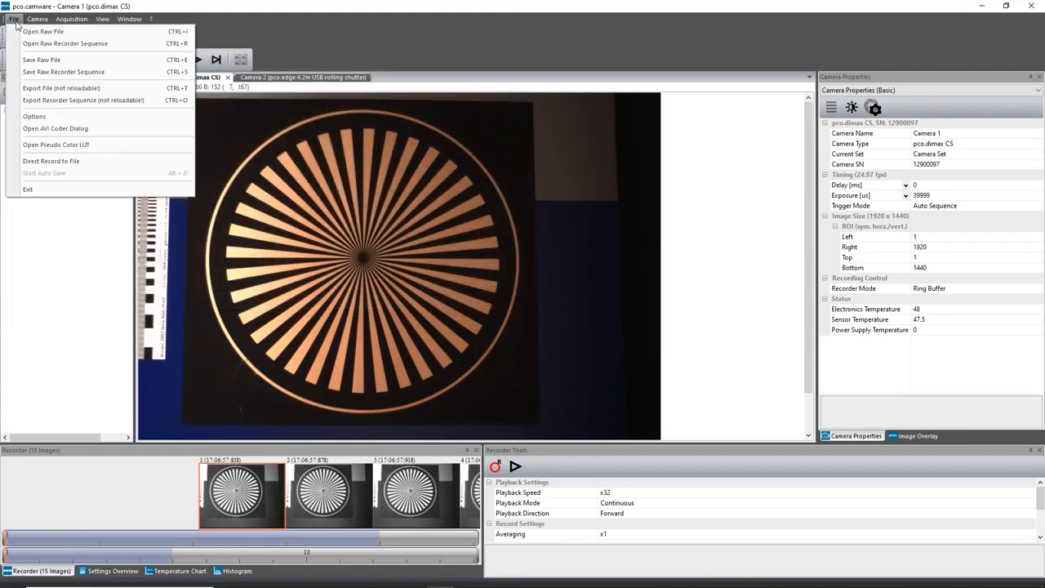
click(42, 72)
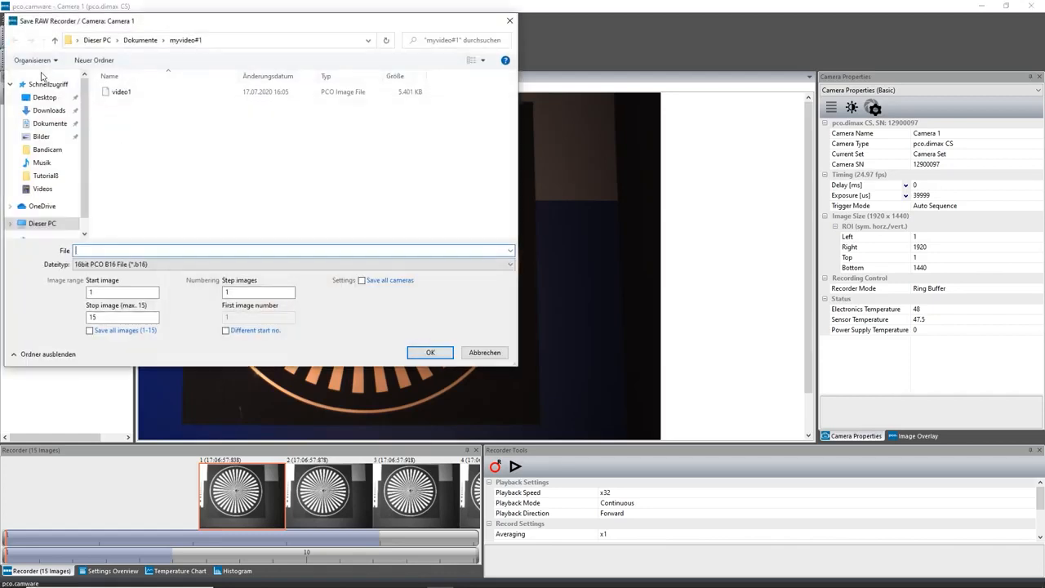
click(122, 265)
click(123, 266)
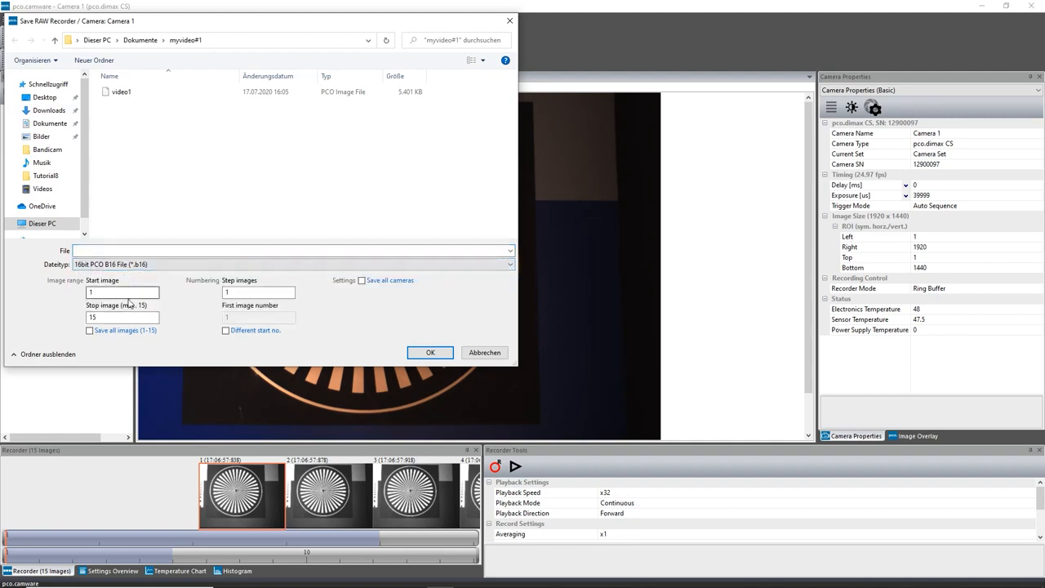
double_click(130, 317)
text(100)
click(231, 292)
text(0)
click(131, 294)
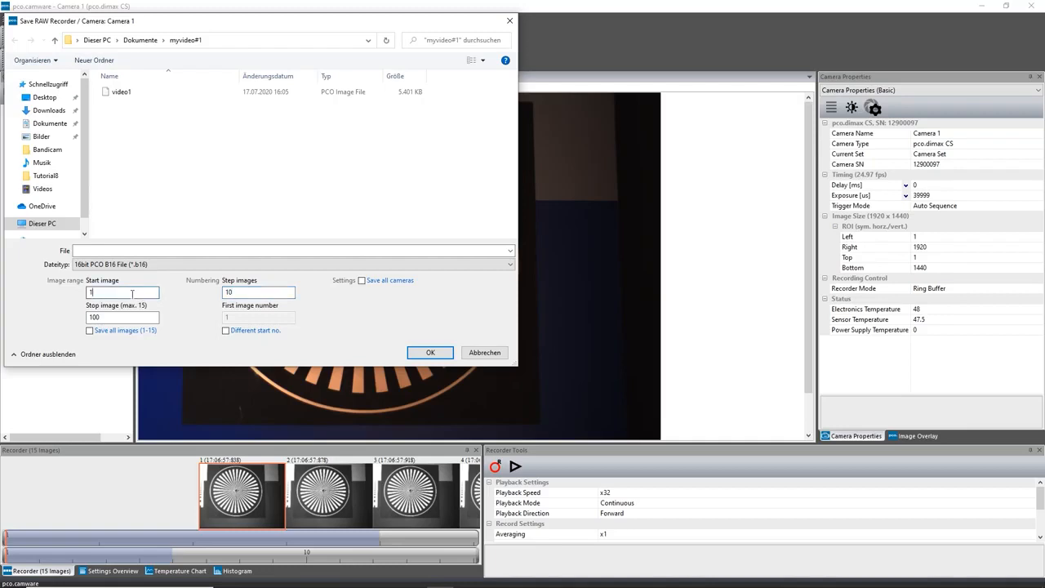
text(5)
Check the file types offered for the raw recorder sequence and leave the dialog without saving
click(269, 264)
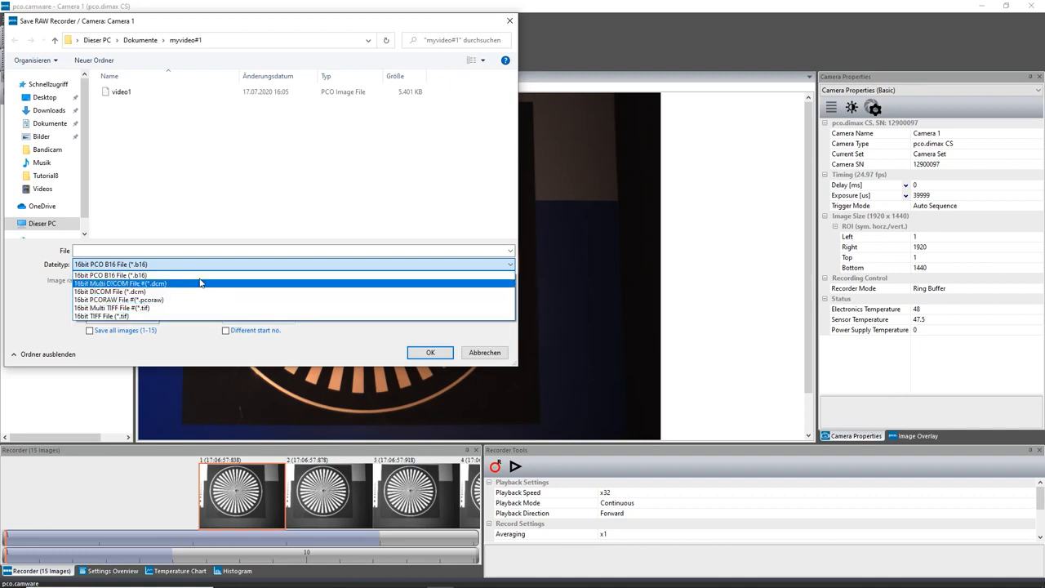
click(483, 355)
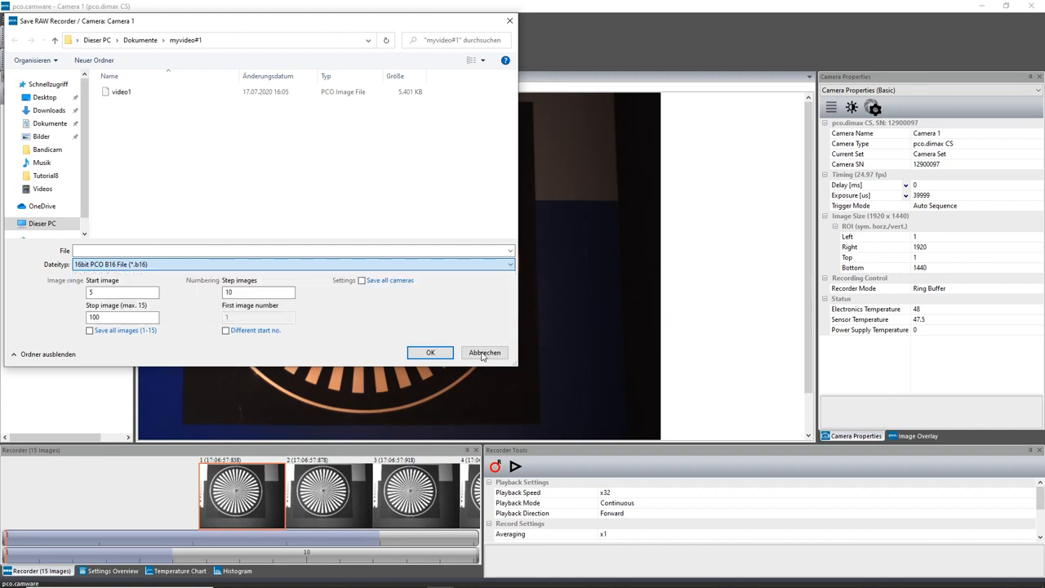
click(482, 355)
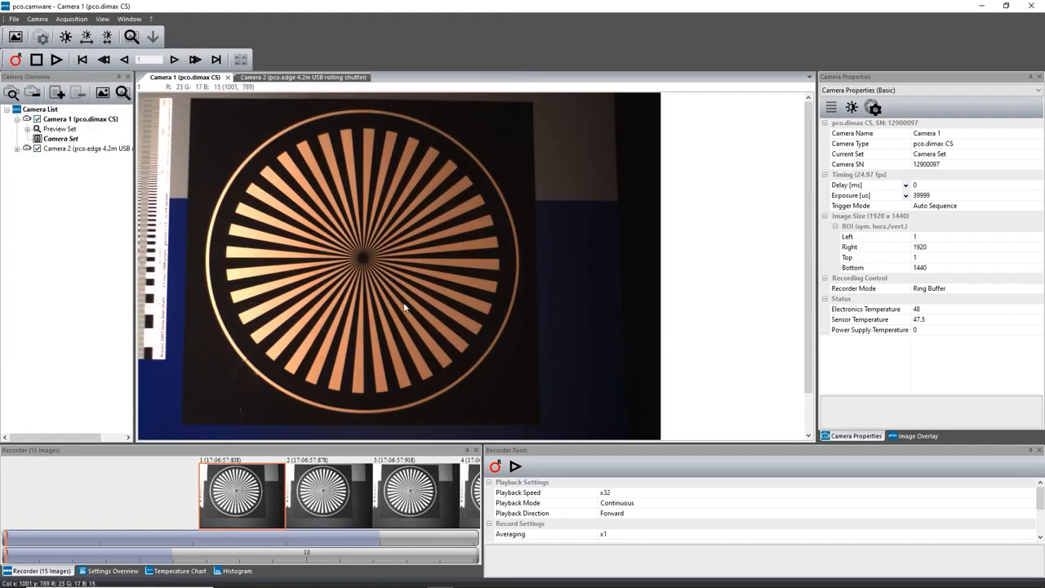
Set a file save ROI of about 1322x798 over the star pattern in the Camera 1 image
right_click(298, 214)
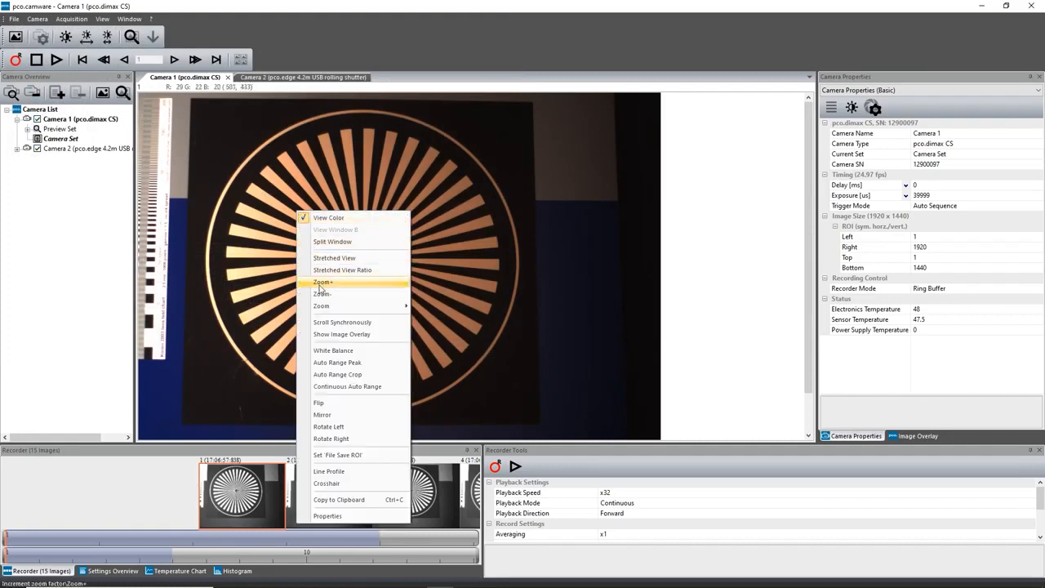
click(337, 455)
drag(347, 420, 487, 333)
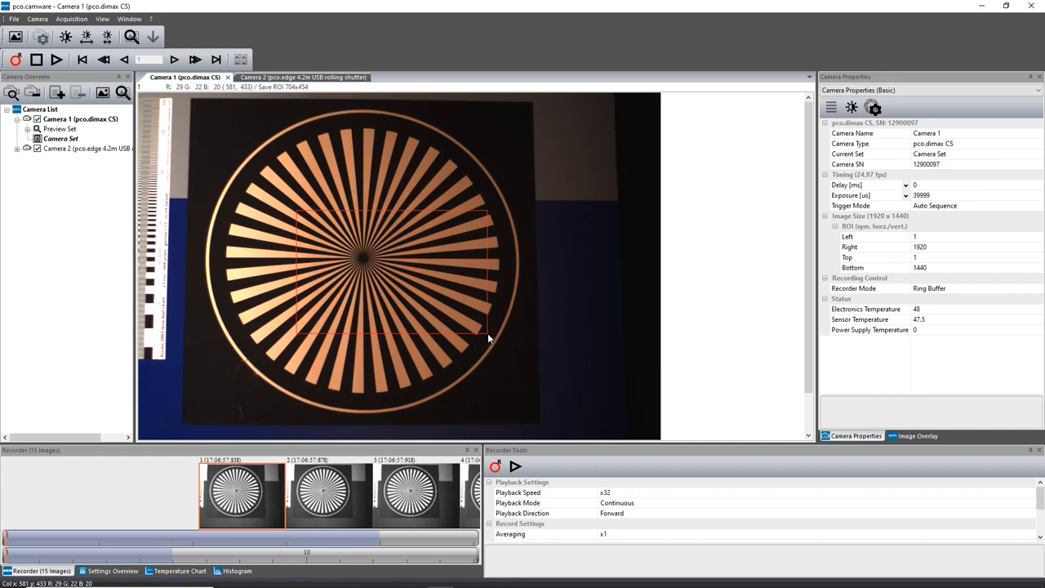
drag(445, 278, 353, 242)
drag(410, 278, 578, 372)
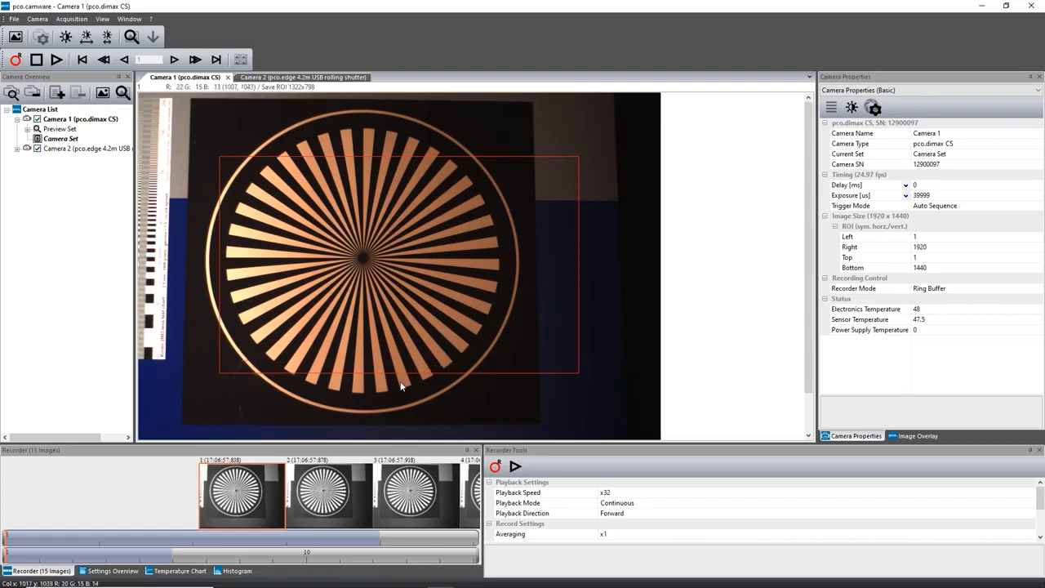
Enable Auto Save for Camera 1 in the settings overview and widen the Auto Save column
click(110, 571)
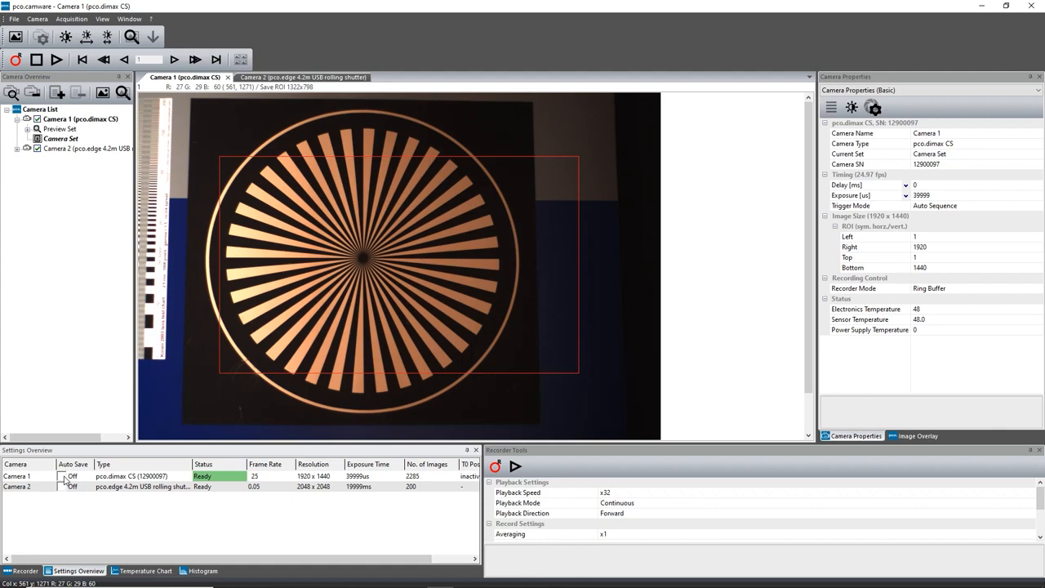
click(61, 476)
drag(95, 464, 130, 465)
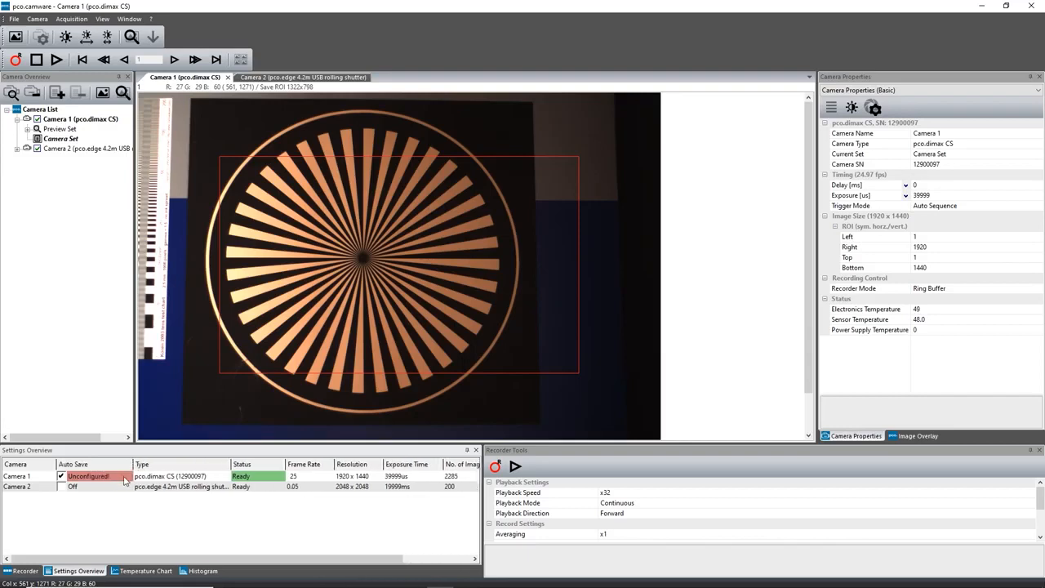
Open the Auto Save configuration for Camera 1 and examine the available Auto Save modes
right_click(125, 479)
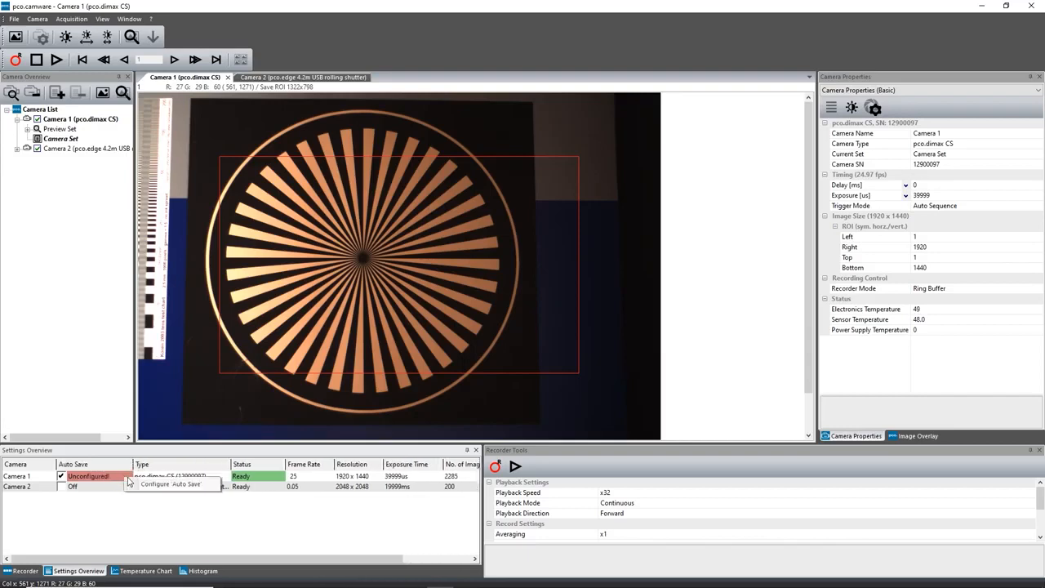
click(145, 487)
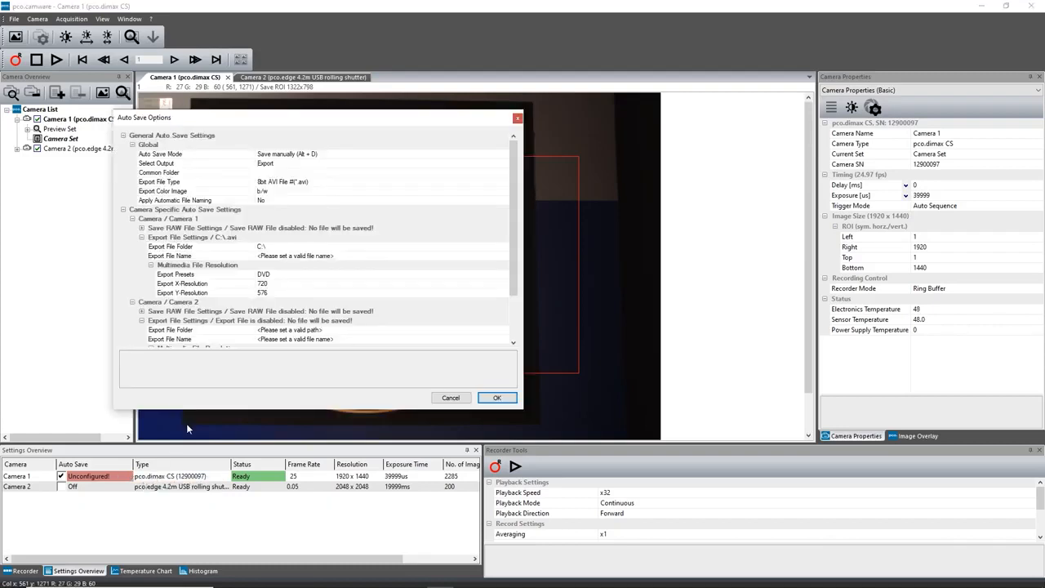
click(330, 154)
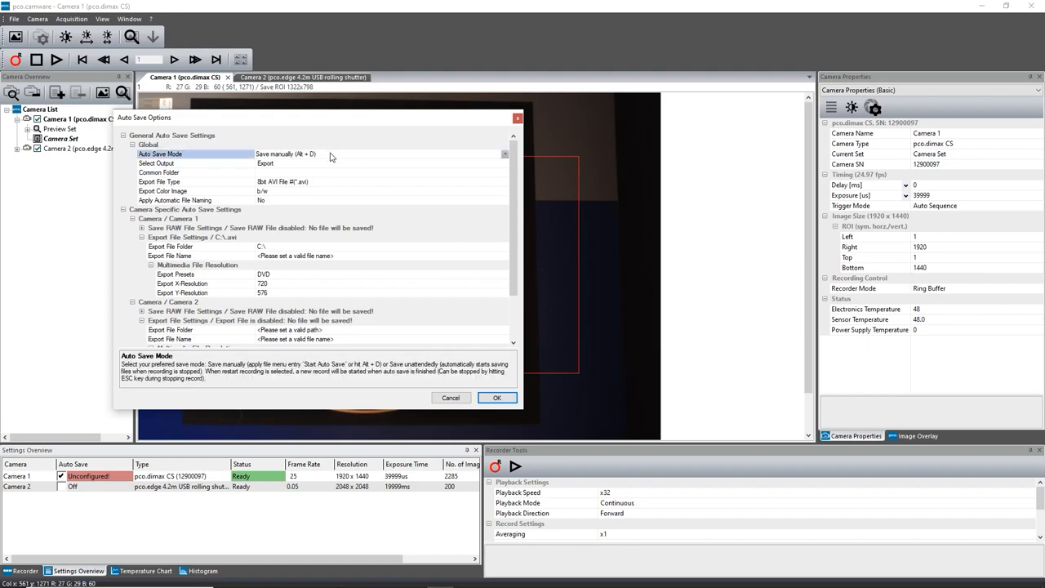
click(505, 154)
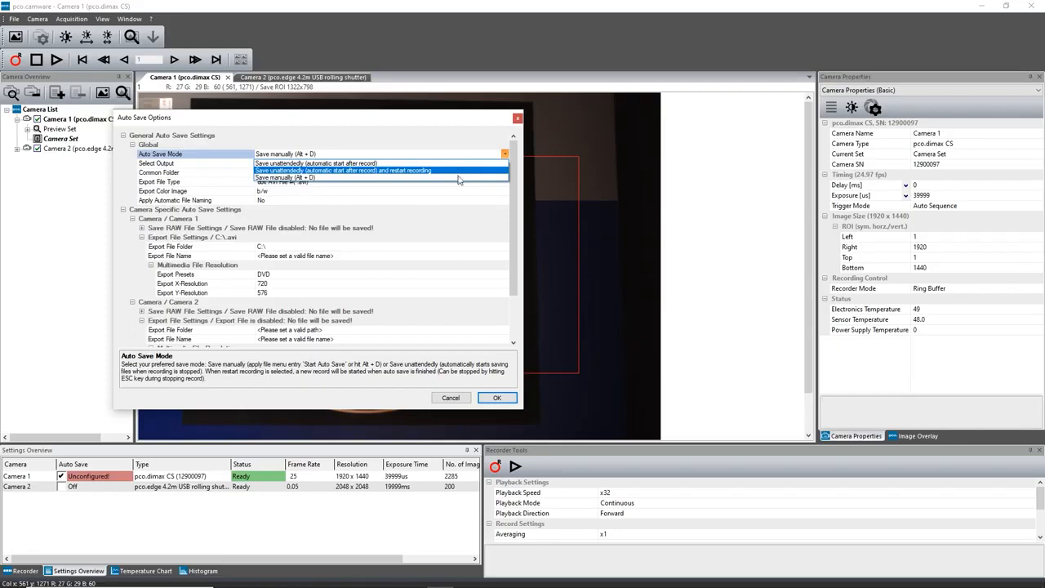
click(437, 229)
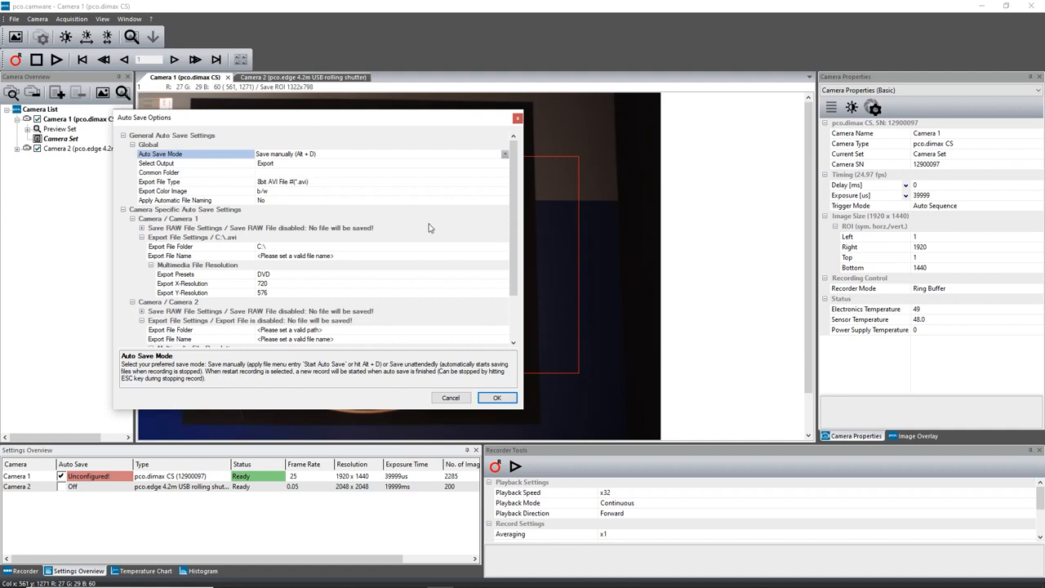
Choose Export as the auto save output and check the common folder and export file type settings
click(431, 163)
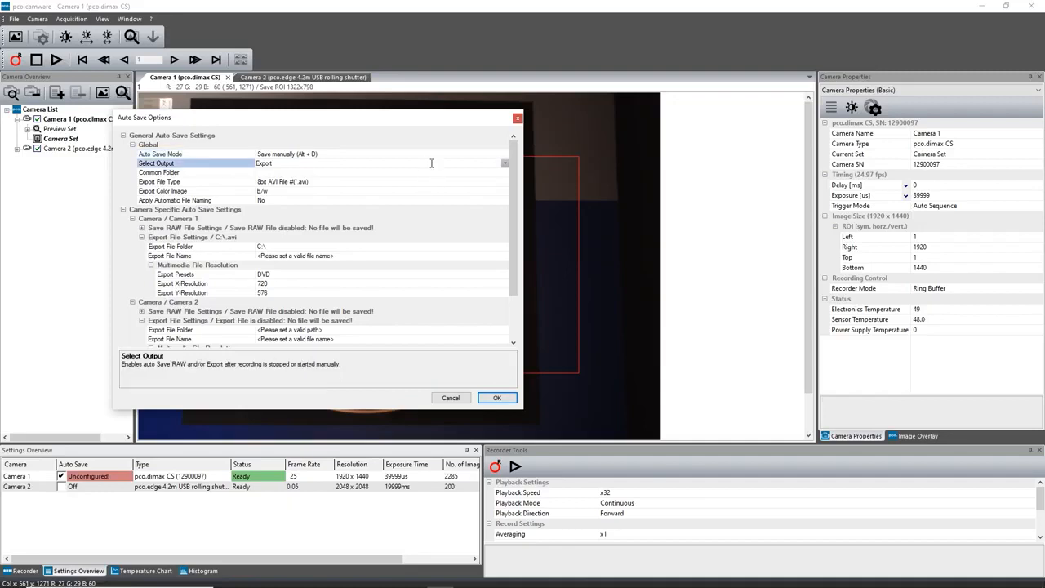
click(505, 164)
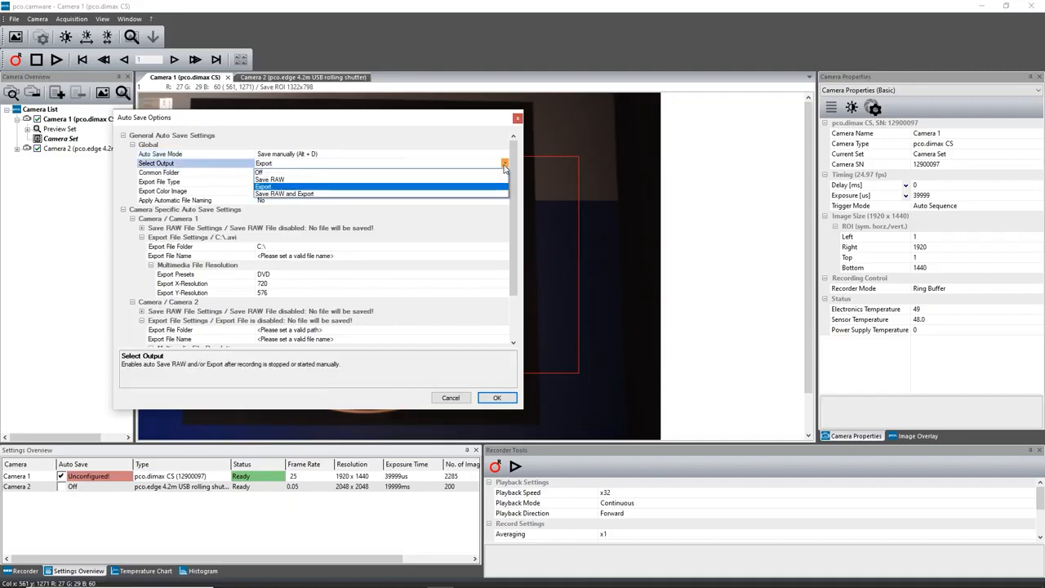
click(470, 190)
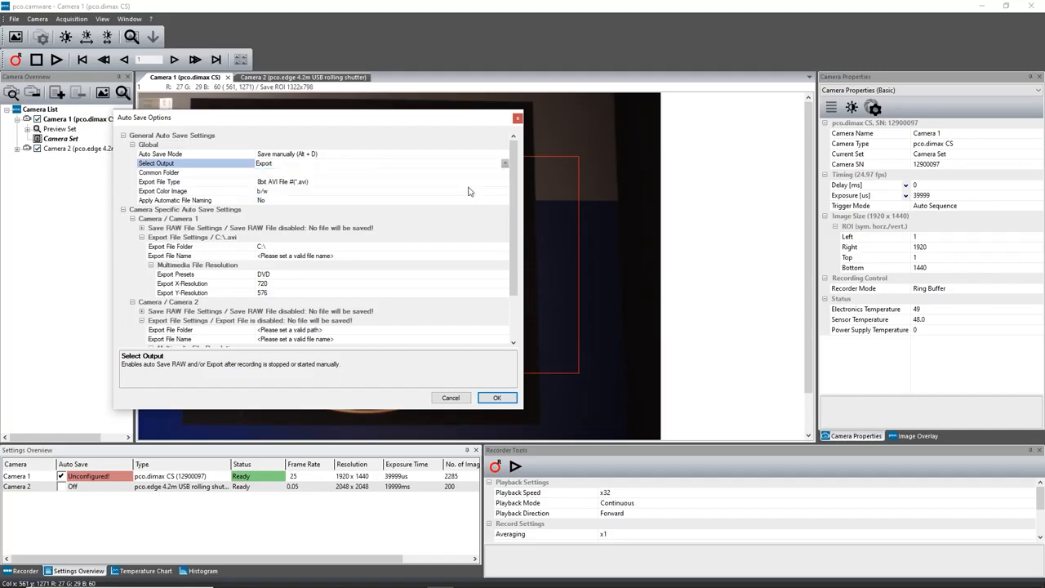
click(470, 173)
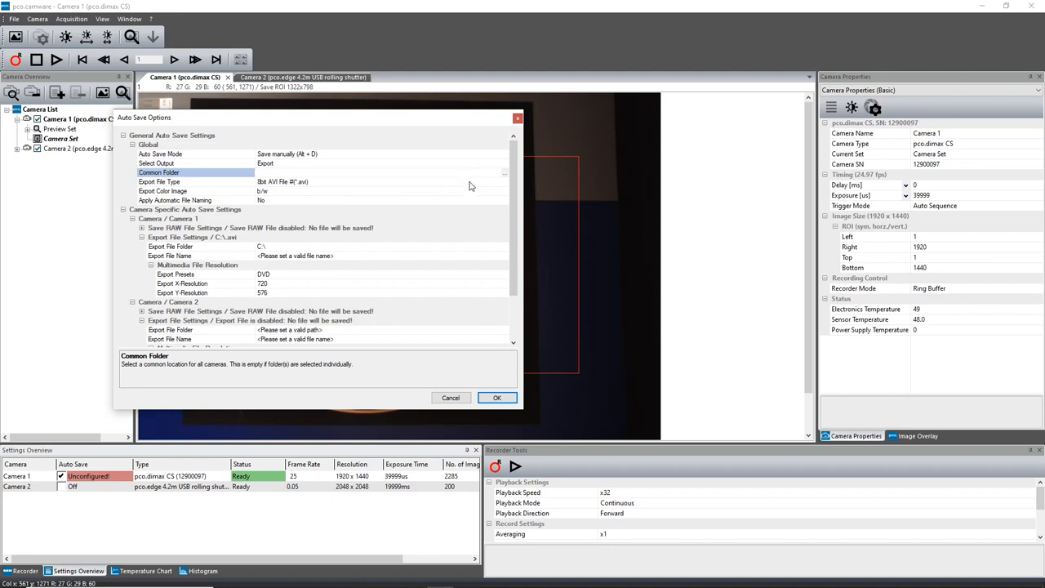
click(470, 183)
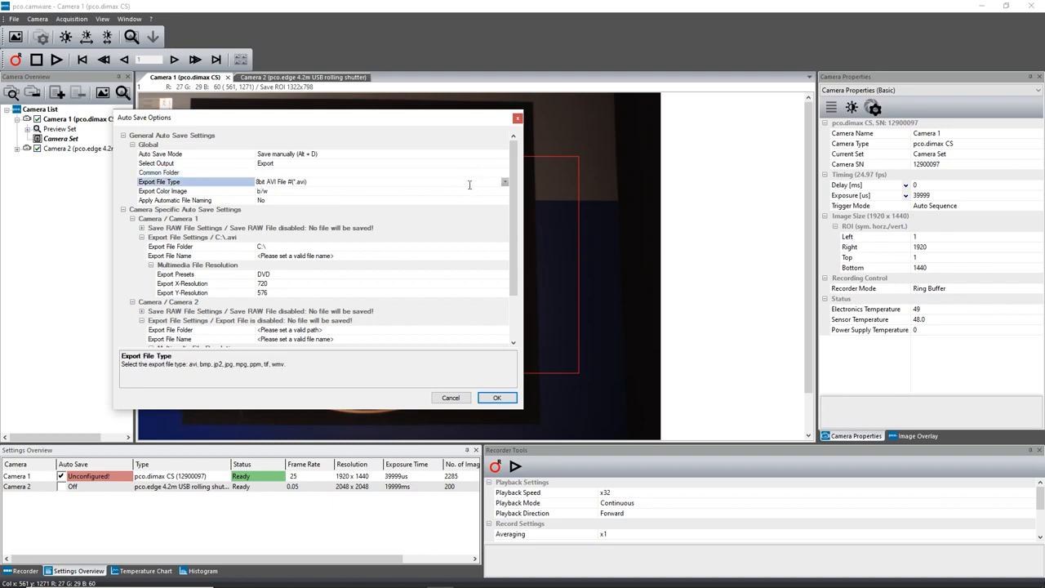
Set Export Color Image to col in the global auto save settings
click(469, 192)
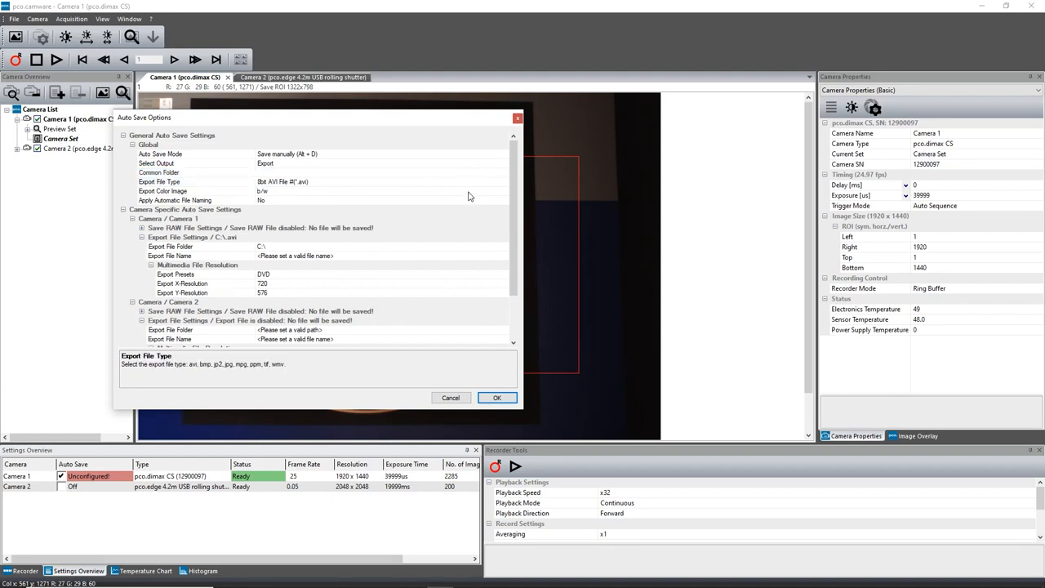
click(504, 192)
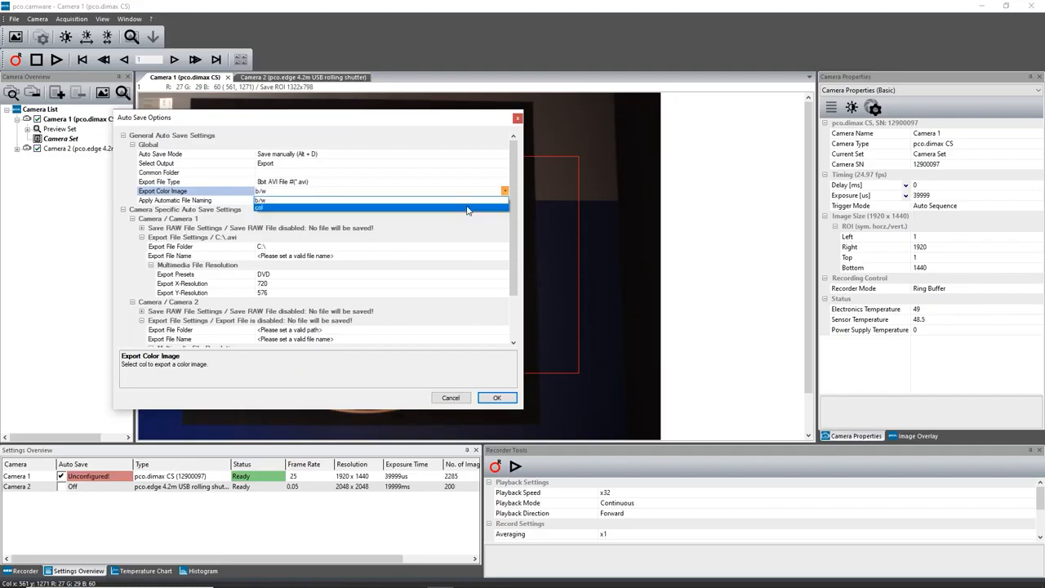
click(467, 209)
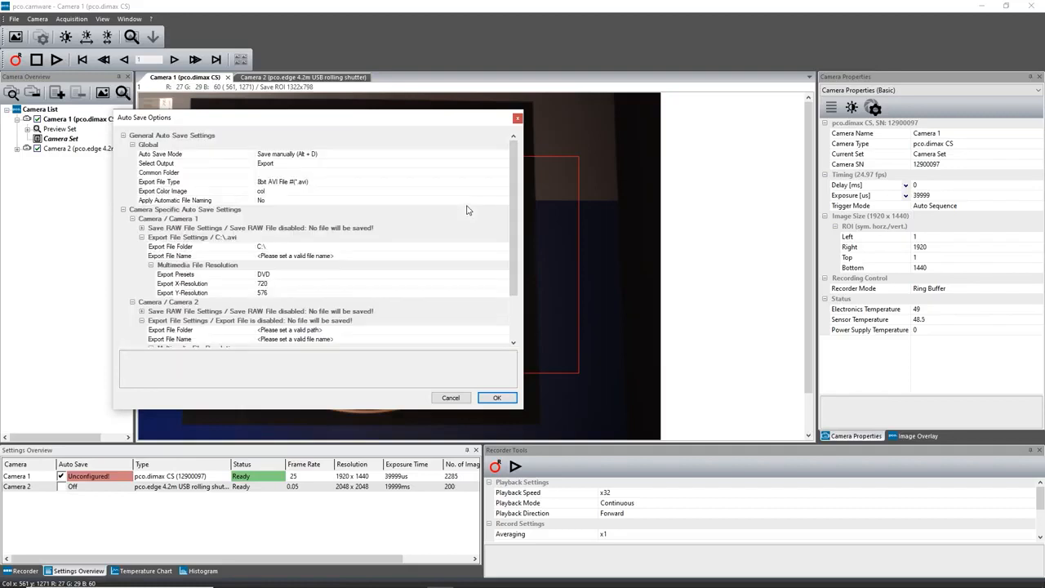
Set Apply Automatic File Naming to Yes and accept the Auto Save options
click(468, 200)
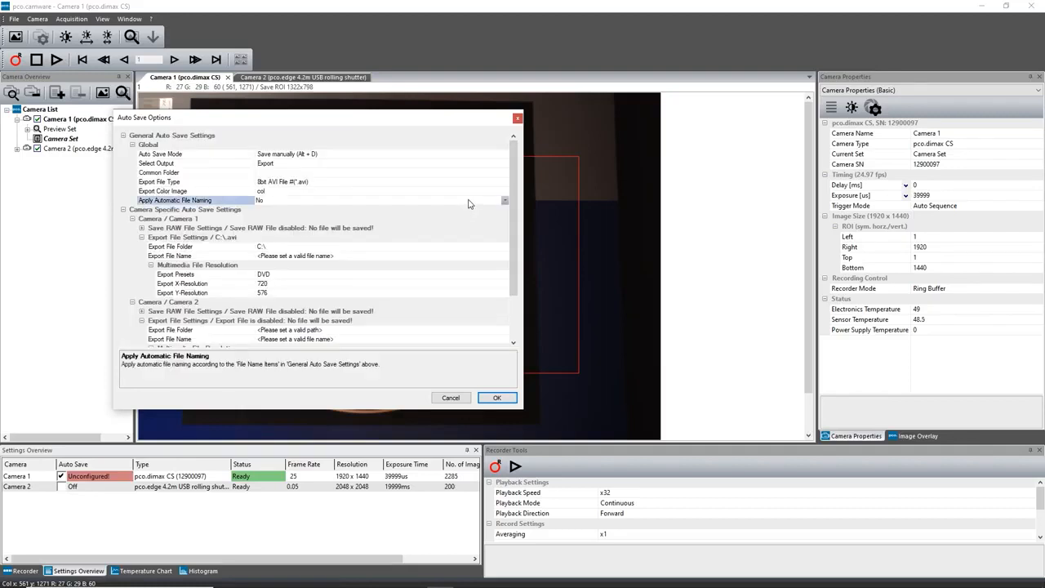
click(504, 202)
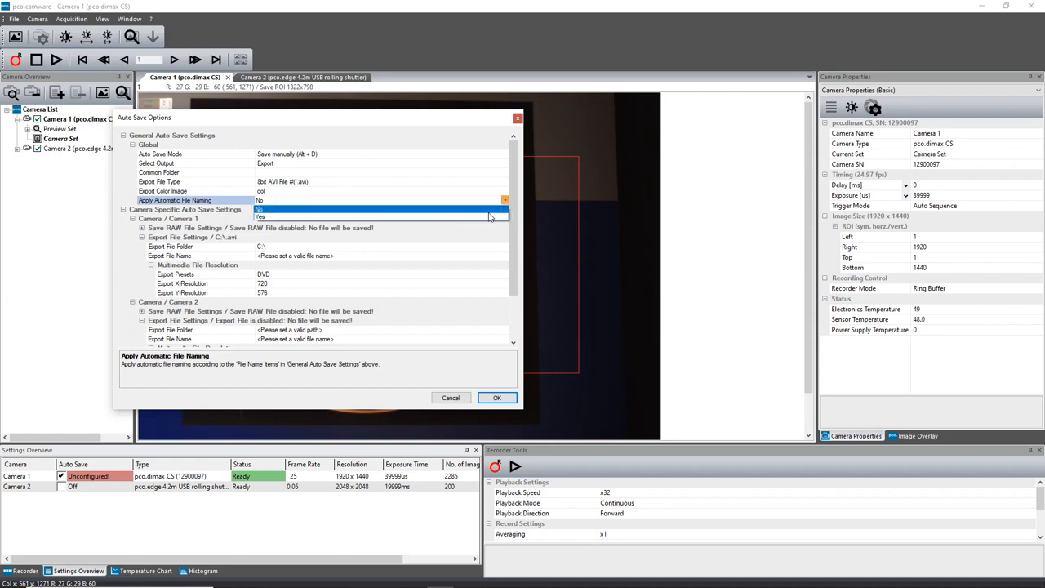
click(486, 217)
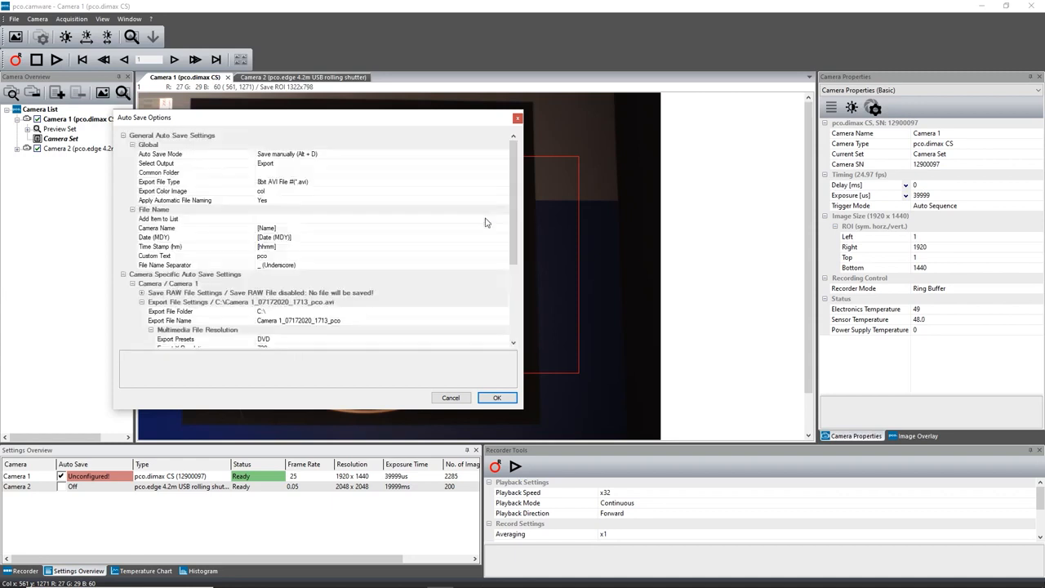
click(496, 398)
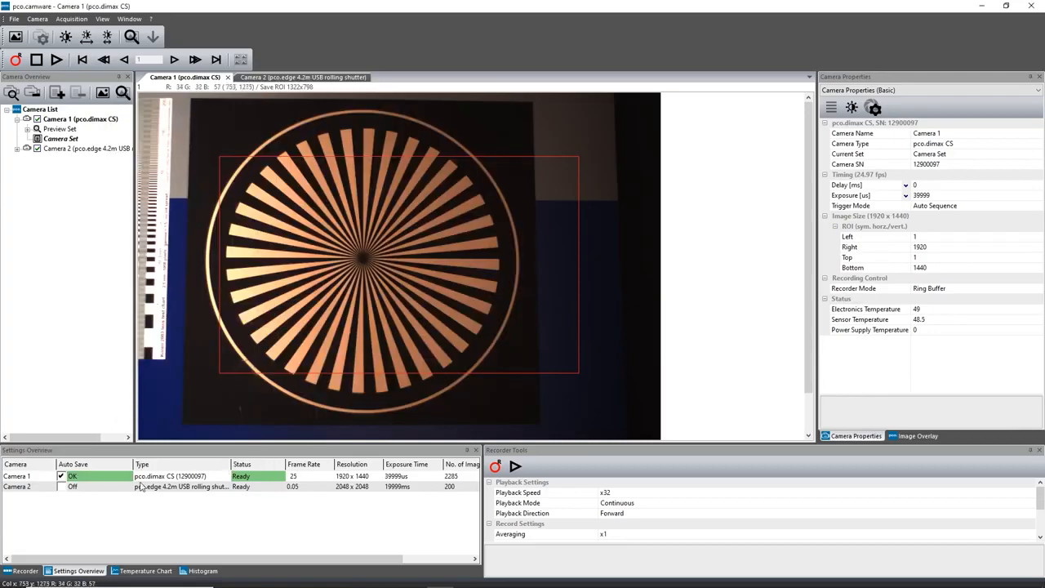